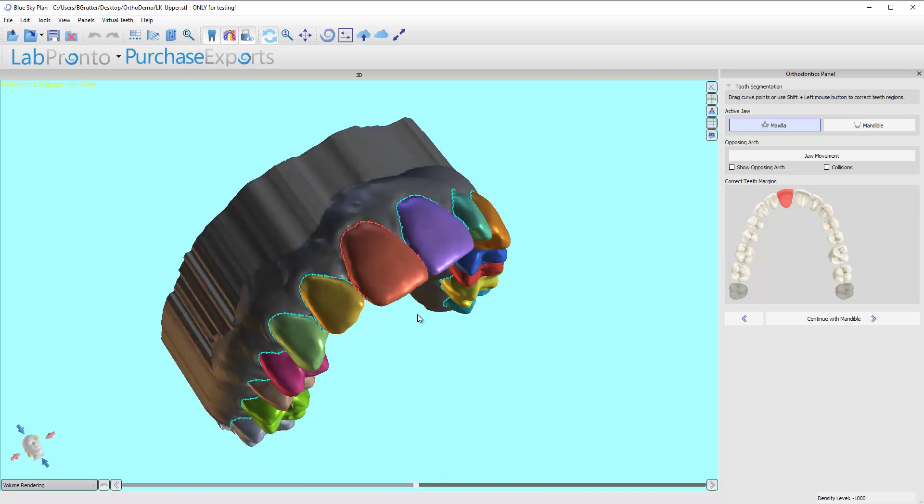
Correct the upper red second premolar's margin on the palatal side, where it meets the yellow first molar
scroll(370, 317, "up", 2)
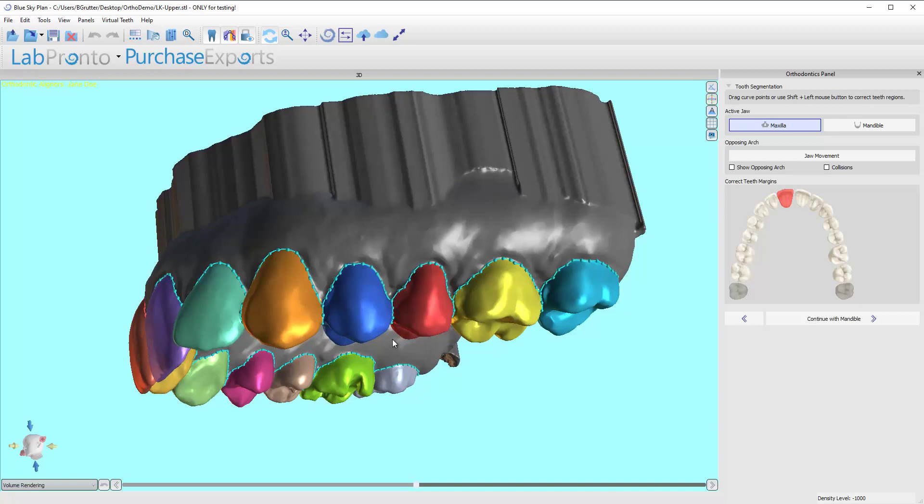
scroll(400, 337, "up", 3)
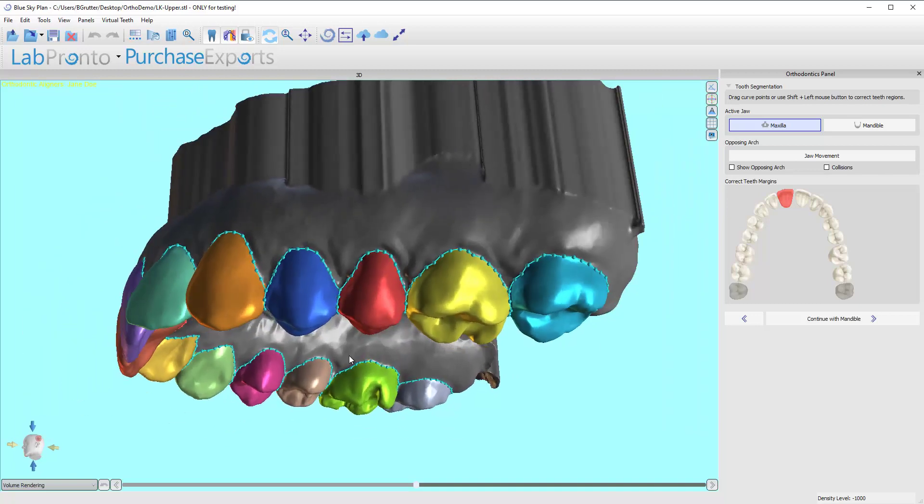
left_click_drag(349, 358, 357, 296)
scroll(357, 295, "up", 3)
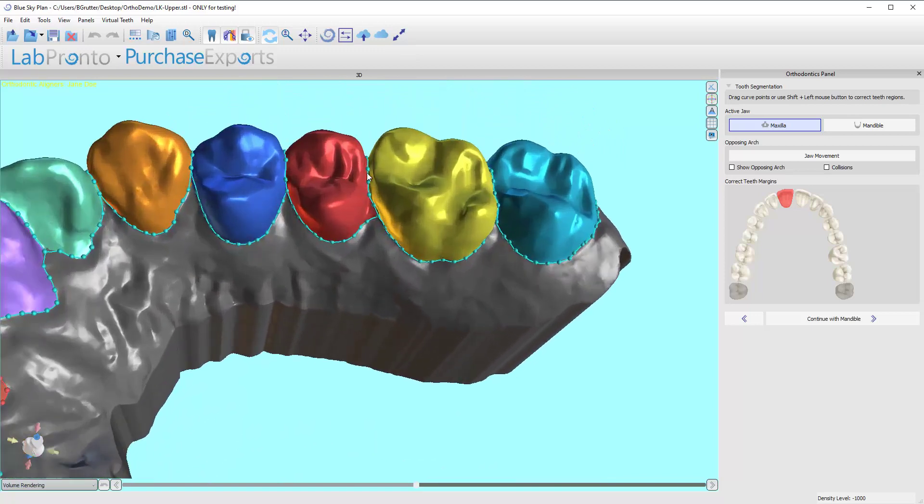
scroll(376, 204, "up", 1)
left_click_drag(370, 204, 379, 261)
scroll(386, 271, "down", 1)
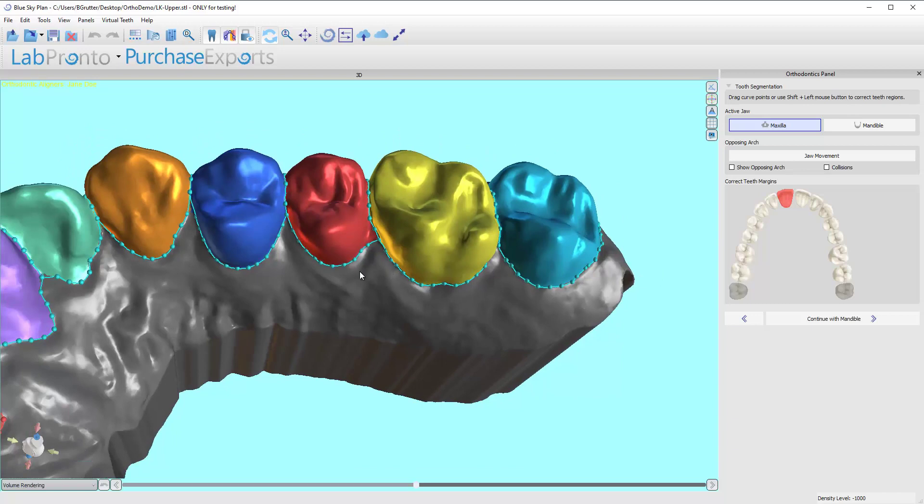
left_click(357, 230)
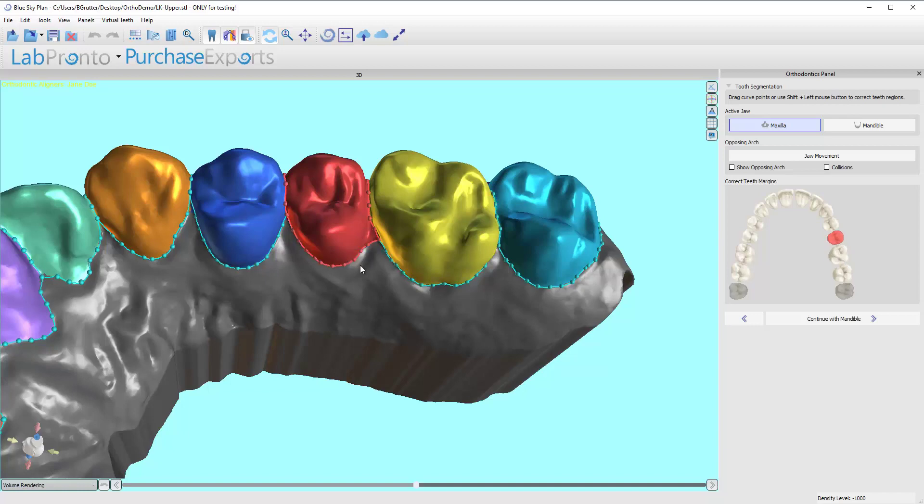
left_click_drag(360, 265, 391, 215)
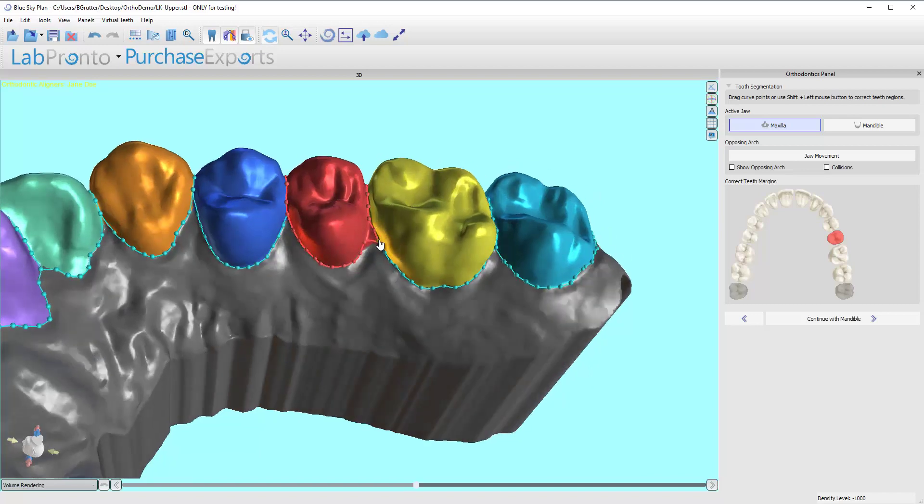
scroll(378, 230, "up", 5)
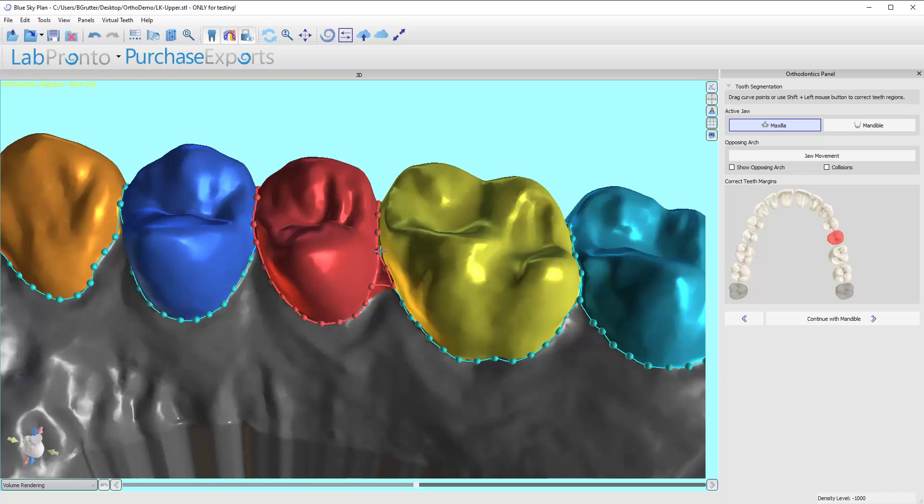
mouse_move(380, 250)
left_mouse_down("shift")
mouse_move(369, 299)
mouse_move(452, 216)
mouse_move(369, 274)
left_mouse_up("shift")
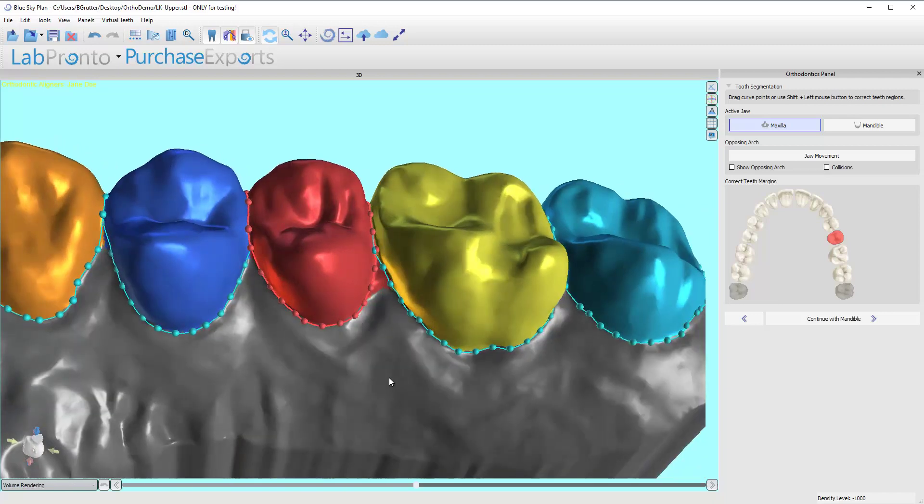
Reposition the upper yellow first molar's margin point that overlaps the red second premolar
scroll(389, 377, "up", 5)
right_click_drag(380, 418, 363, 370)
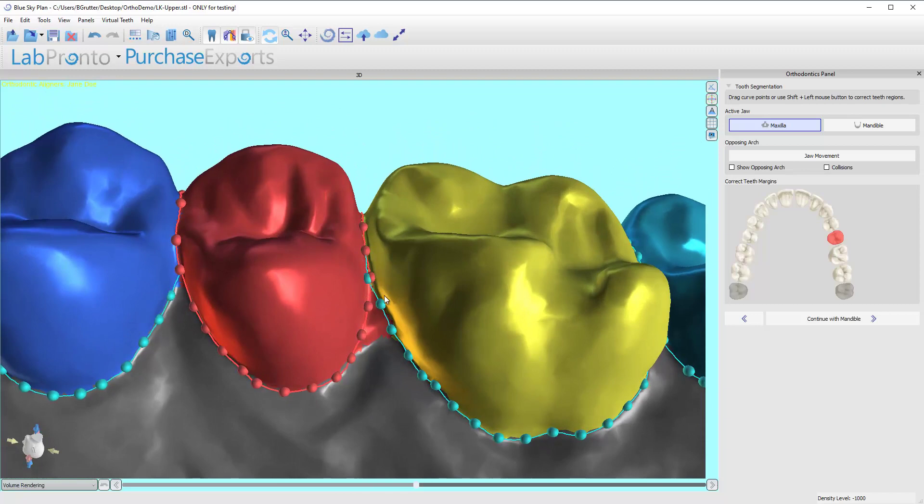
left_click(369, 280)
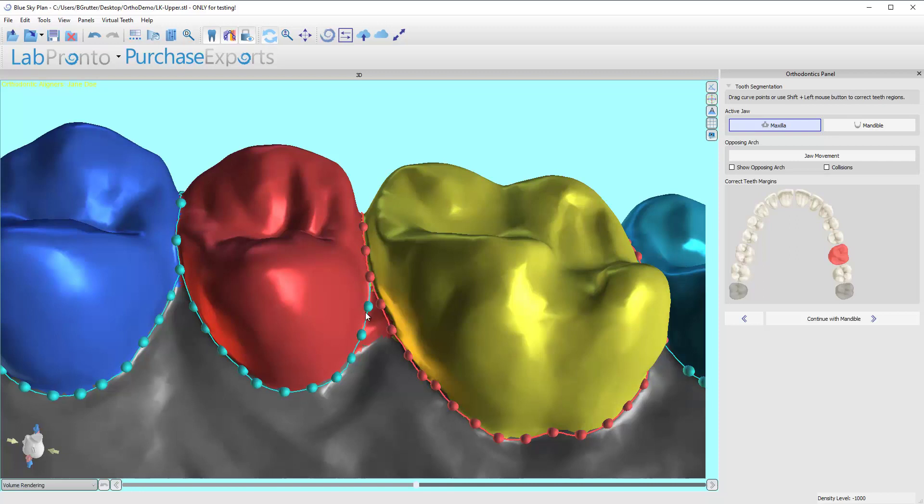
scroll(366, 316, "down", 1)
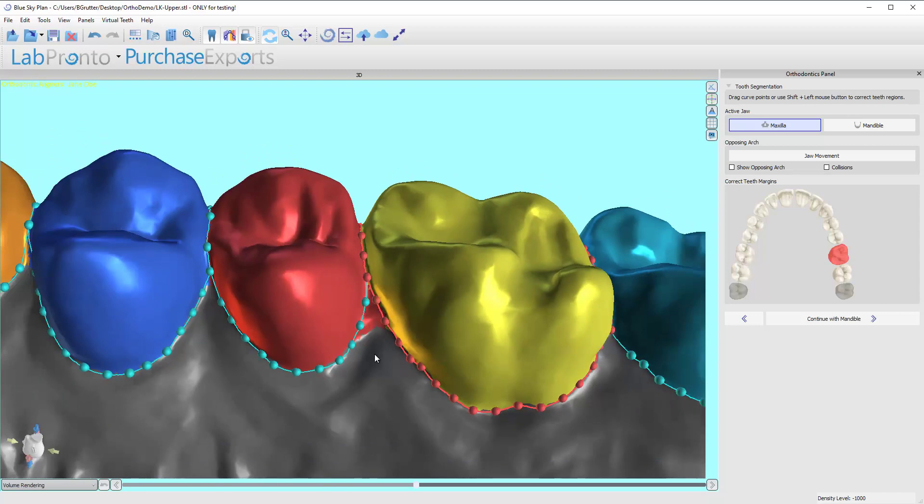
Move the upper purple central incisor's palatal margin point off the teal lateral incisor's margin
scroll(375, 354, "down", 3)
left_click_drag(375, 353, 345, 384)
scroll(284, 389, "down", 3)
middle_click_drag(320, 322, 357, 433)
scroll(360, 438, "up", 3)
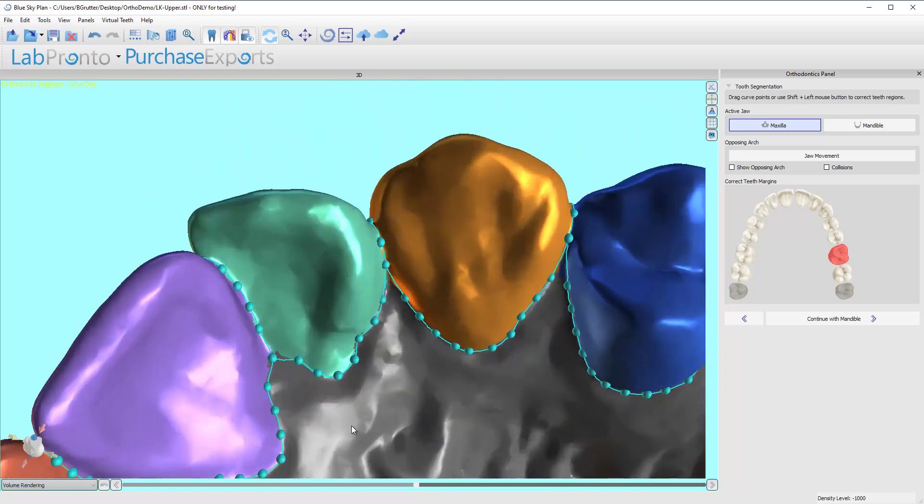
left_click_drag(353, 430, 298, 407)
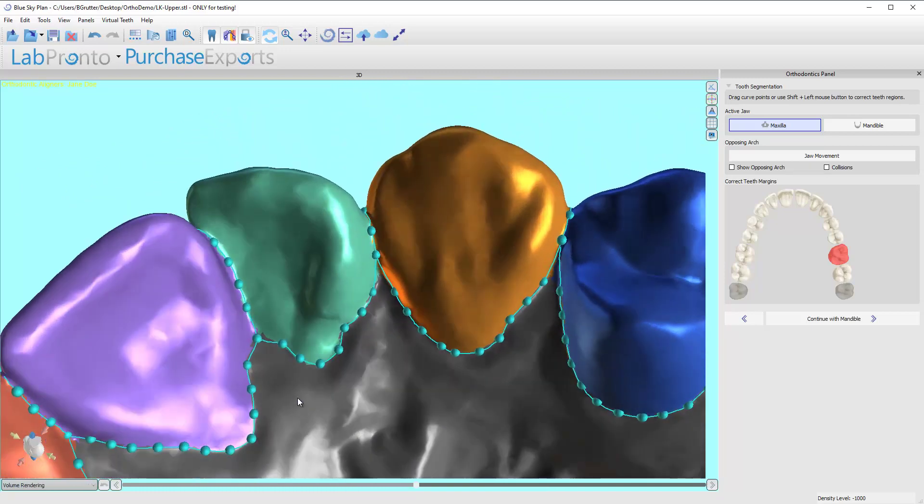
left_click_drag(257, 339, 249, 324)
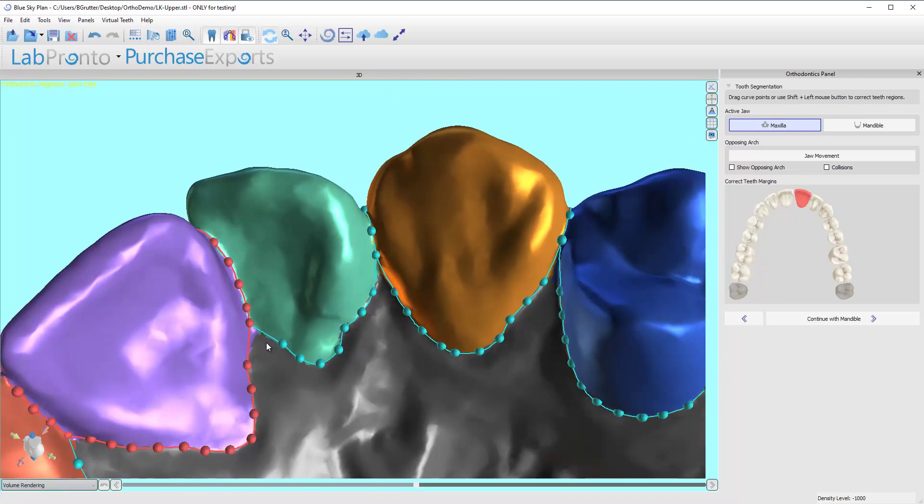
Pull the upper magenta first premolar's margin corner inward, away from the light green canine
left_click_drag(284, 374, 364, 305)
left_click_drag(425, 197, 291, 336)
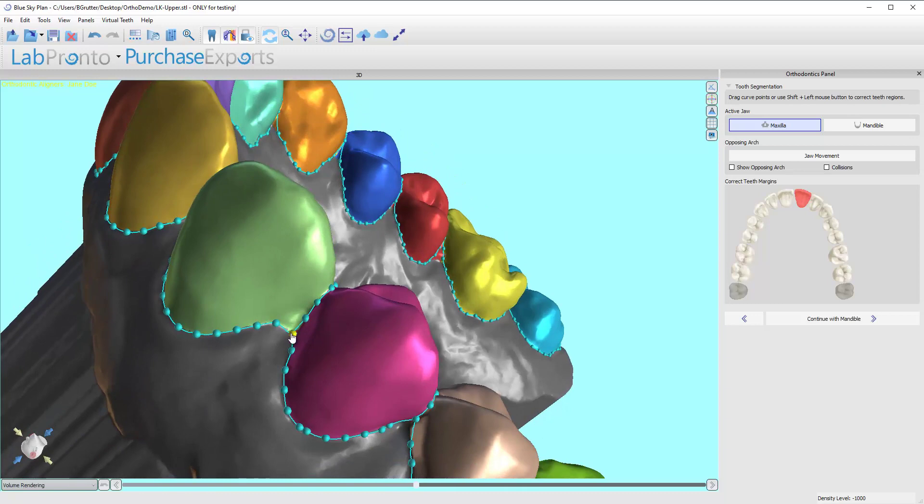
left_click(292, 337)
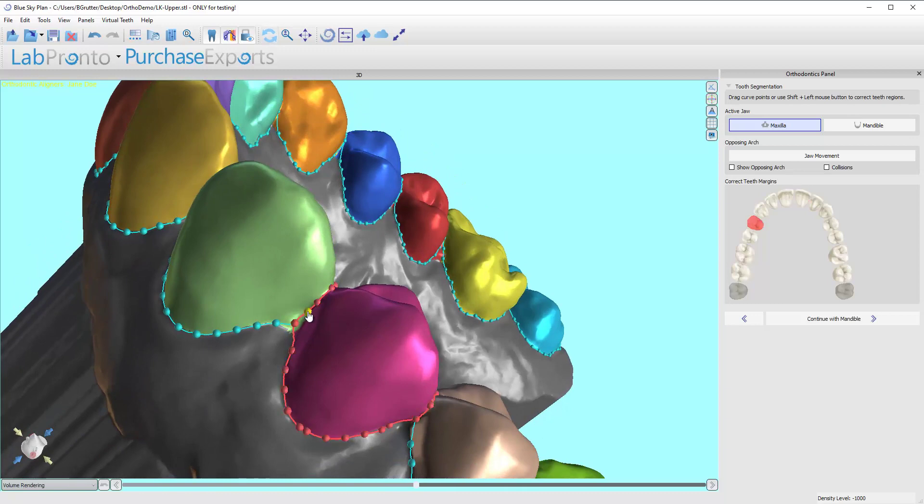
left_click_drag(303, 332, 395, 365)
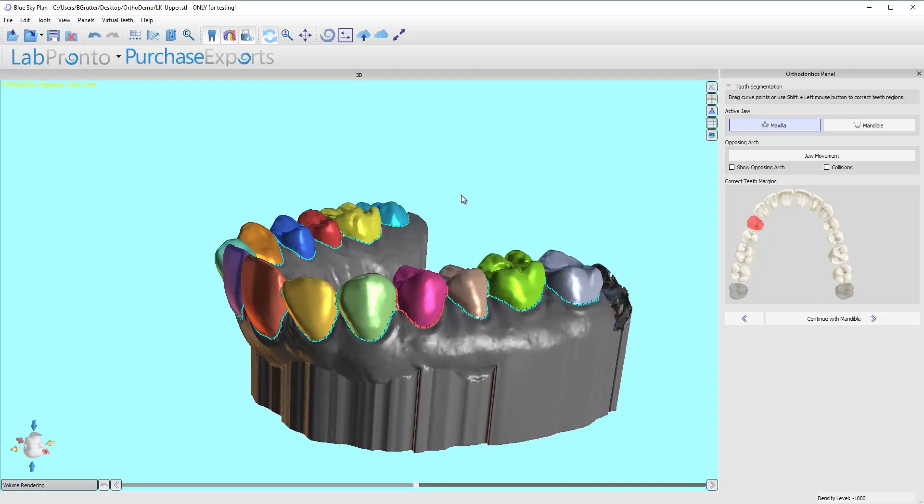
Check the remaining tooth margins around the upper arch and continue with the mandible
left_click_drag(462, 198, 417, 340)
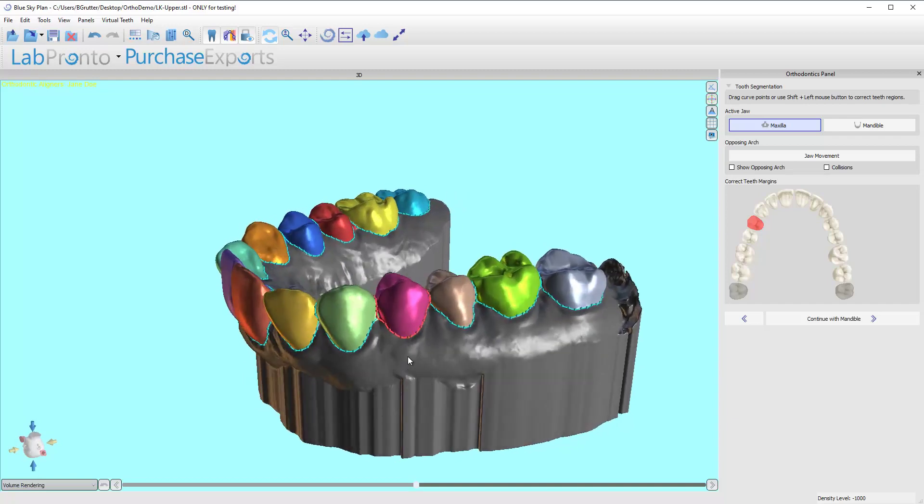
scroll(419, 360, "up", 5)
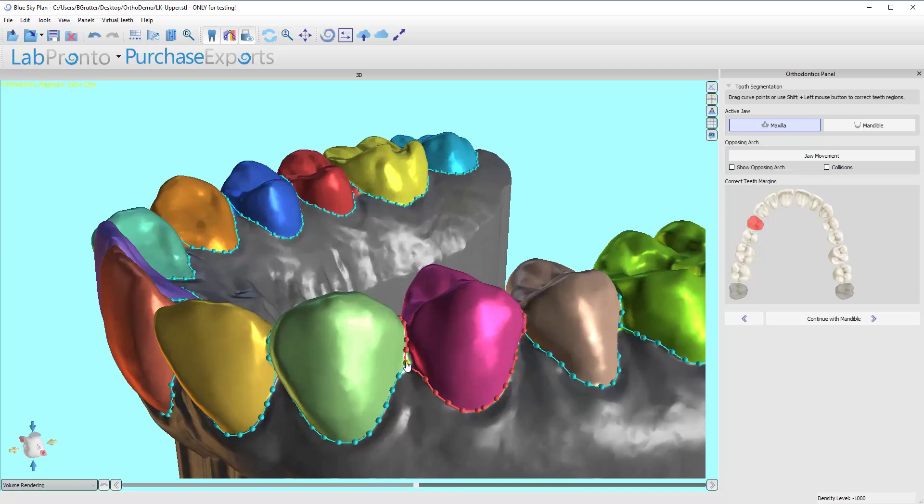
scroll(538, 414, "down", 5)
scroll(538, 415, "down", 2)
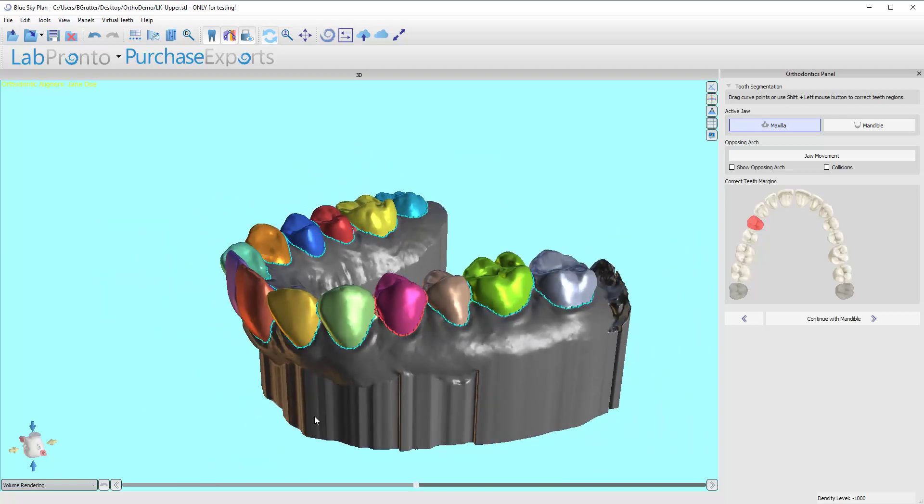
left_click_drag(313, 415, 458, 345)
left_click_drag(371, 210, 376, 261)
scroll(376, 220, "down", 2)
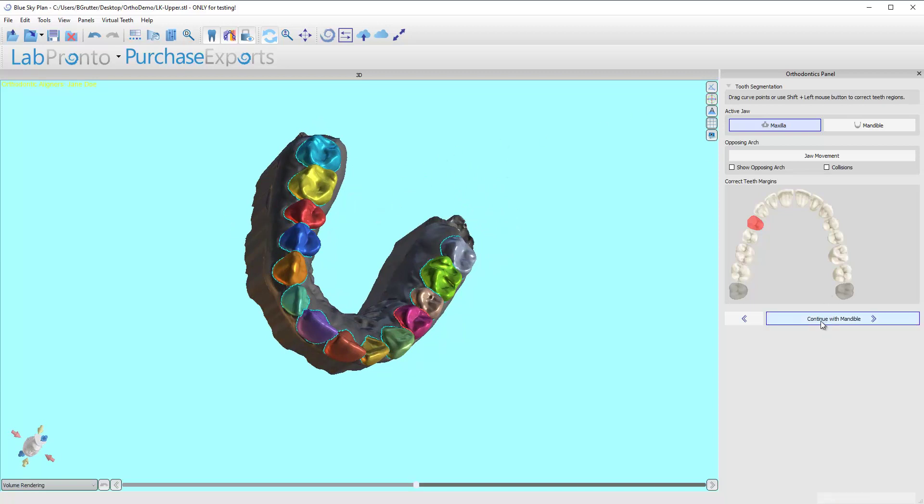
Adjust the lower orange canine's margin point between it and the teal lateral incisor
left_click_drag(347, 330, 379, 287)
scroll(294, 297, "up", 5)
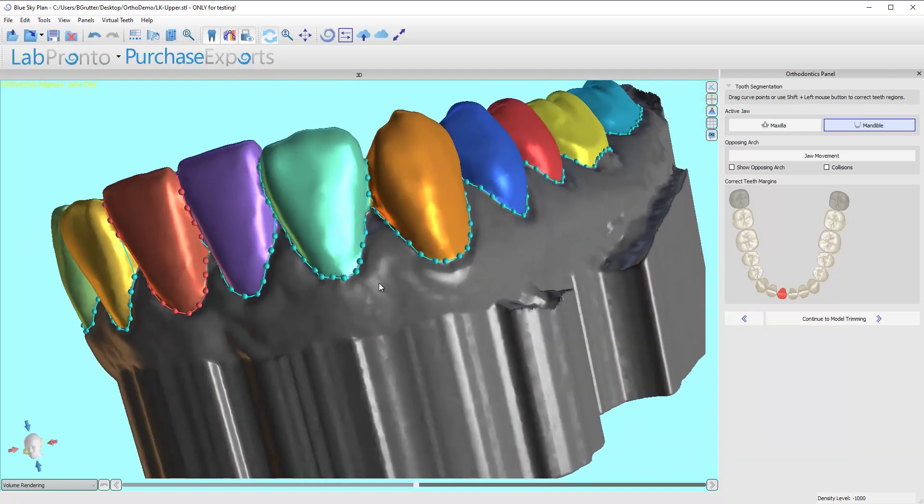
left_click(371, 215)
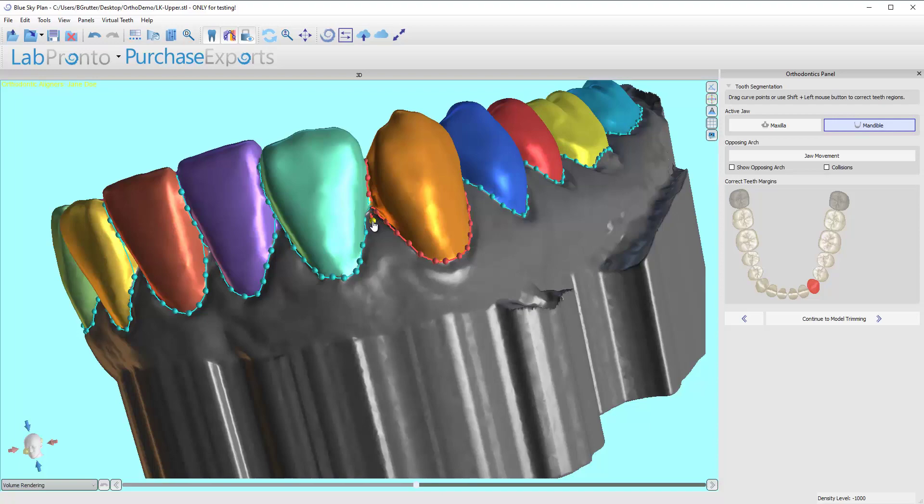
Adjust the lower teal lateral incisor's margin point on the side facing the orange canine
left_click_drag(357, 138, 471, 407)
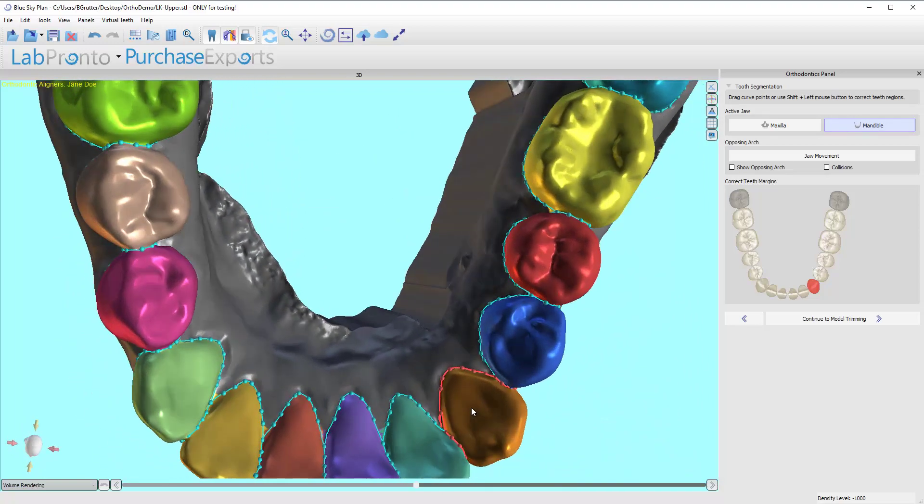
middle_click_drag(435, 388, 423, 321)
scroll(434, 362, "up", 3)
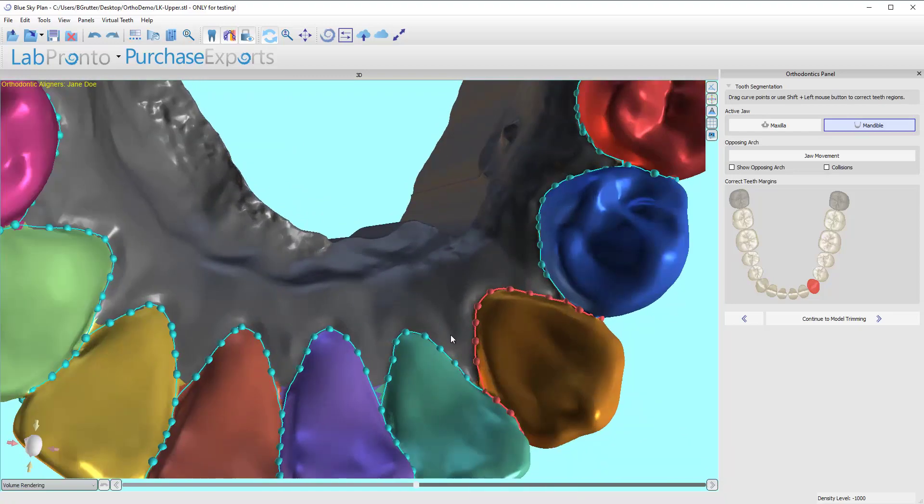
left_click_drag(451, 334, 416, 178)
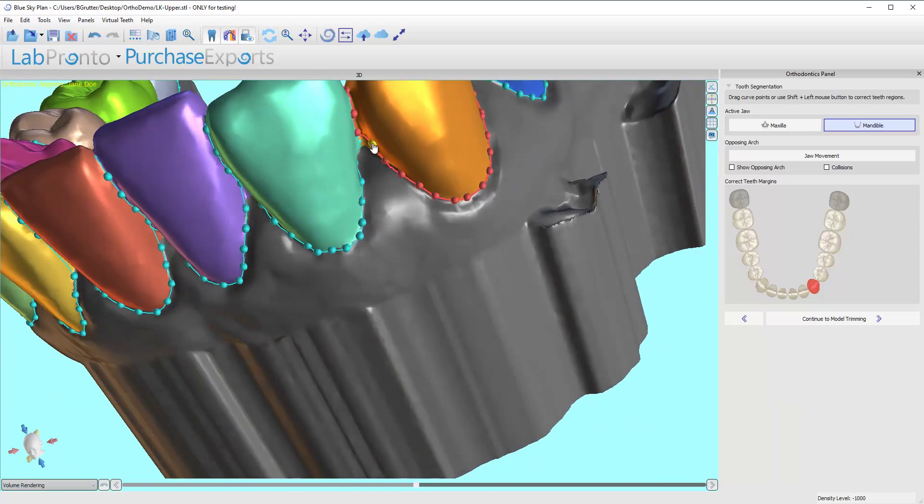
left_click_drag(370, 153, 311, 147)
left_click(314, 154)
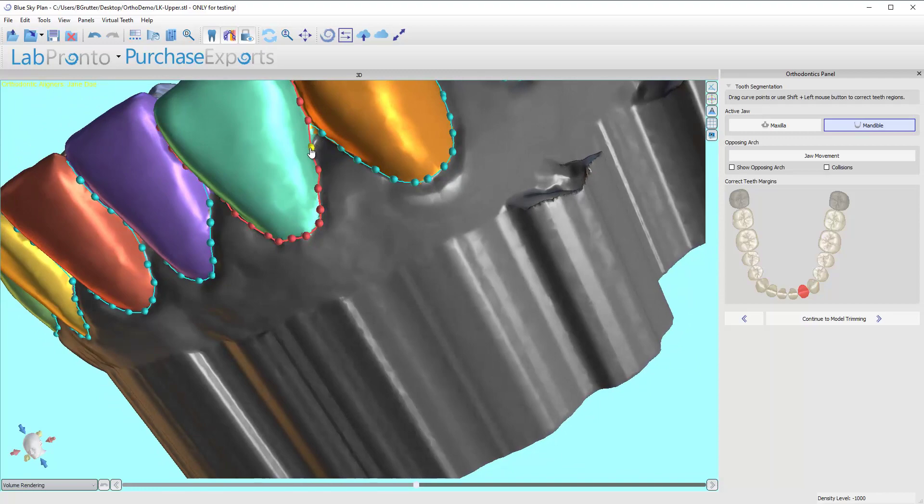
Correct the lower yellow first molar's cheek-side margin near the cyan second molar
left_click_drag(348, 184, 334, 180)
scroll(345, 223, "down", 2)
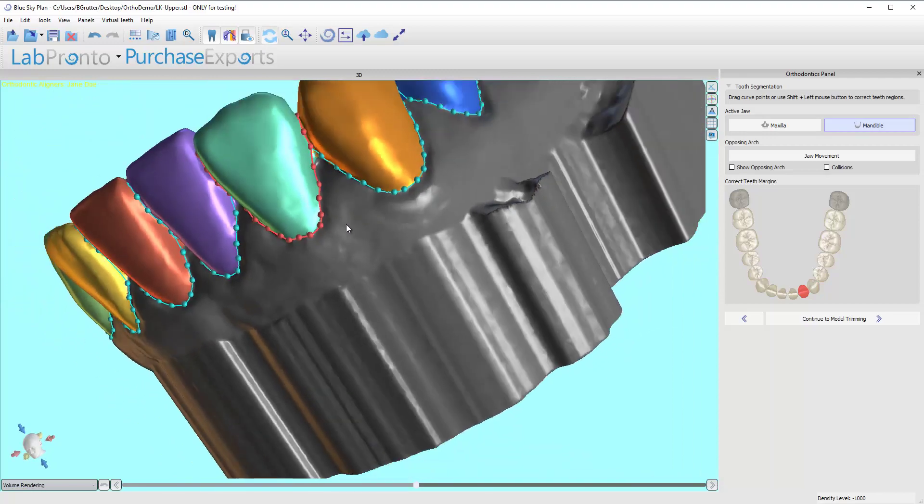
left_click_drag(371, 247, 553, 413)
scroll(529, 261, "up", 4)
middle_click_drag(528, 260, 365, 371)
left_click_drag(453, 348, 427, 303)
left_click_drag(475, 273, 251, 417)
left_click(342, 304)
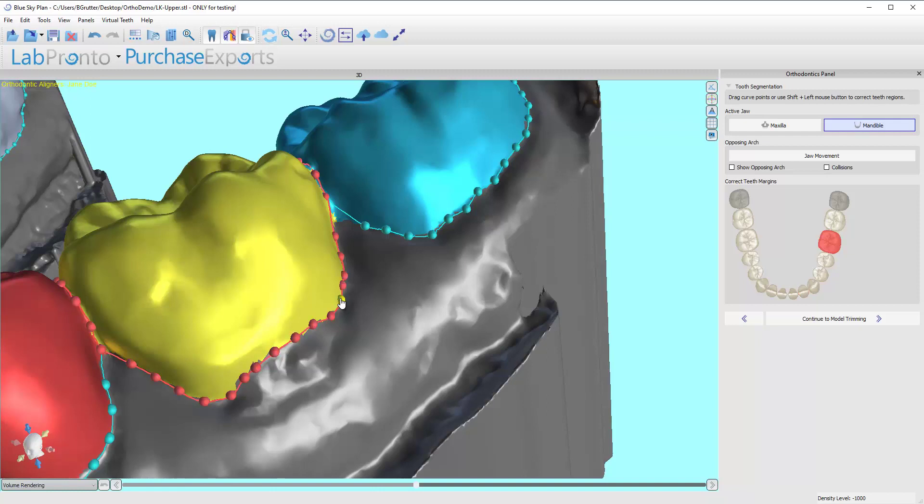
left_click_drag(342, 307, 312, 394)
mouse_move(213, 394)
left_mouse_down("shift")
mouse_move(222, 382)
mouse_move(219, 407)
mouse_move(399, 366)
mouse_move(421, 270)
mouse_move(442, 251)
mouse_move(464, 264)
mouse_move(420, 278)
mouse_move(357, 391)
mouse_move(357, 354)
left_mouse_up("shift")
scroll(219, 420, "down", 2)
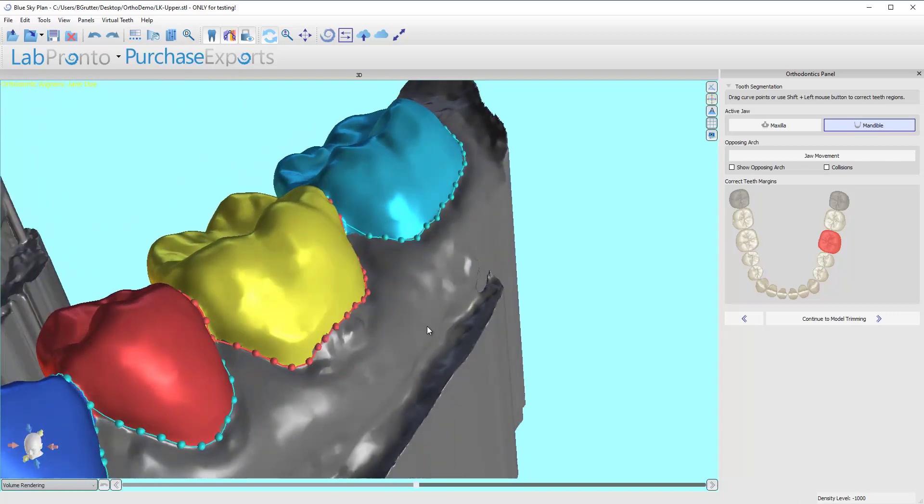
Smooth the lower red second premolar's tongue-side margin by repositioning its points near the blue first premolar
left_click_drag(424, 327, 336, 409)
right_click_drag(334, 405, 313, 321)
left_click_drag(256, 258, 445, 303)
left_click_drag(365, 333, 458, 340)
right_click_drag(461, 380, 464, 399)
middle_click_drag(463, 336, 465, 283)
left_click(430, 288)
left_click_drag(294, 362, 386, 261)
scroll(397, 267, "up", 5)
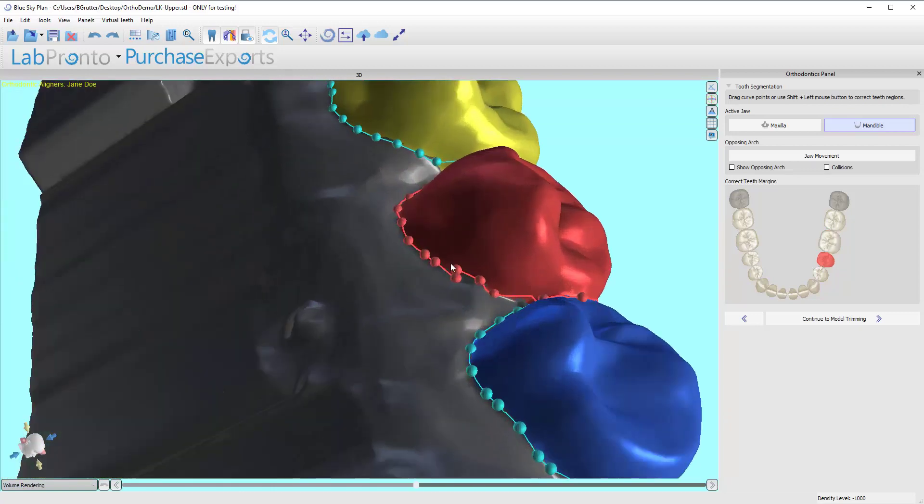
left_click_drag(469, 284, 506, 298)
left_click_drag(480, 285, 483, 292)
Correct the lower grey-blue second molar's margin on its rear, tongue-facing side by extending the tooth region
scroll(302, 415, "down", 7)
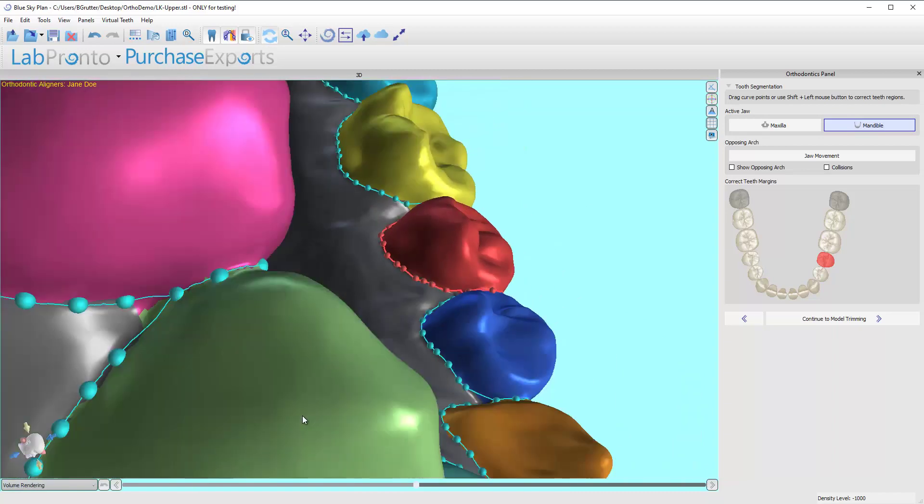
left_click_drag(439, 187, 50, 388)
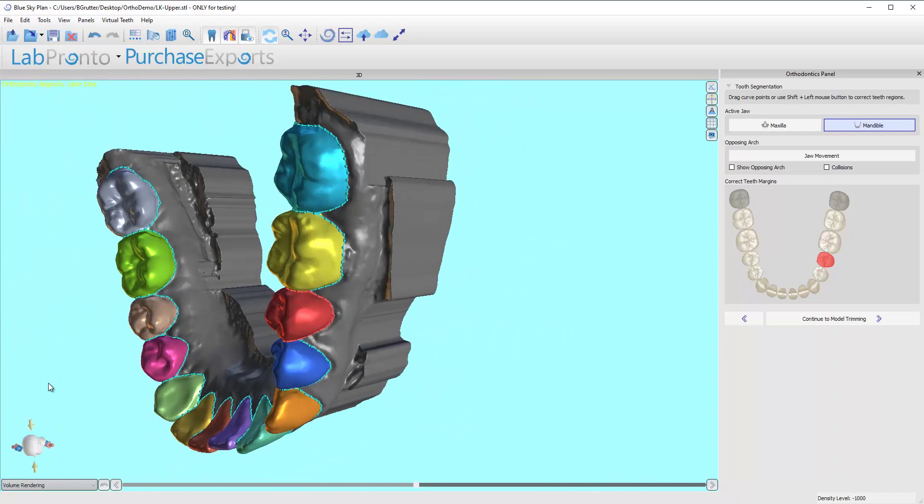
left_click_drag(155, 280, 206, 322)
scroll(206, 323, "up", 5)
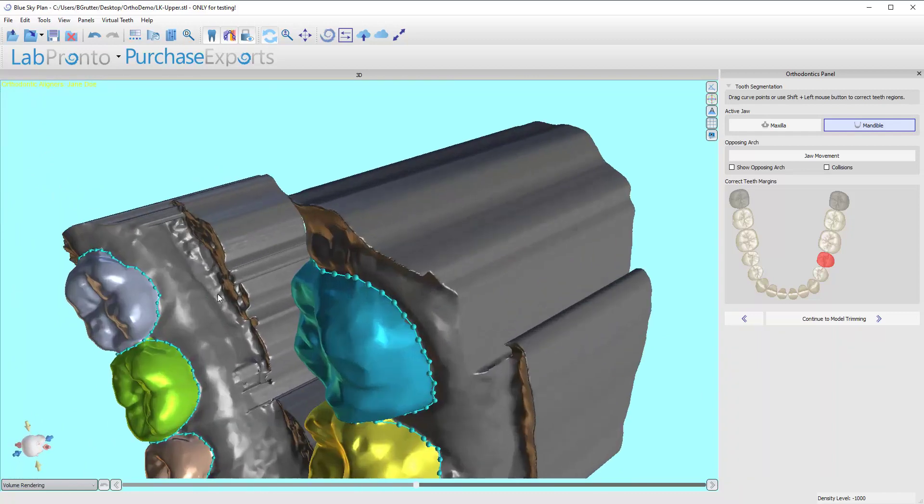
left_click_drag(289, 274, 427, 240)
left_click_drag(290, 271, 258, 189)
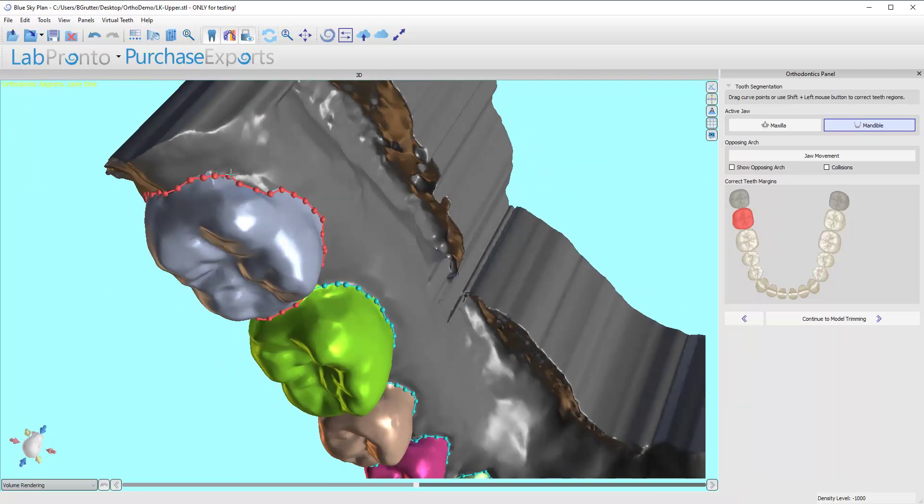
mouse_move(282, 186)
left_mouse_down("shift")
mouse_move(309, 241)
mouse_move(254, 260)
left_mouse_up("shift")
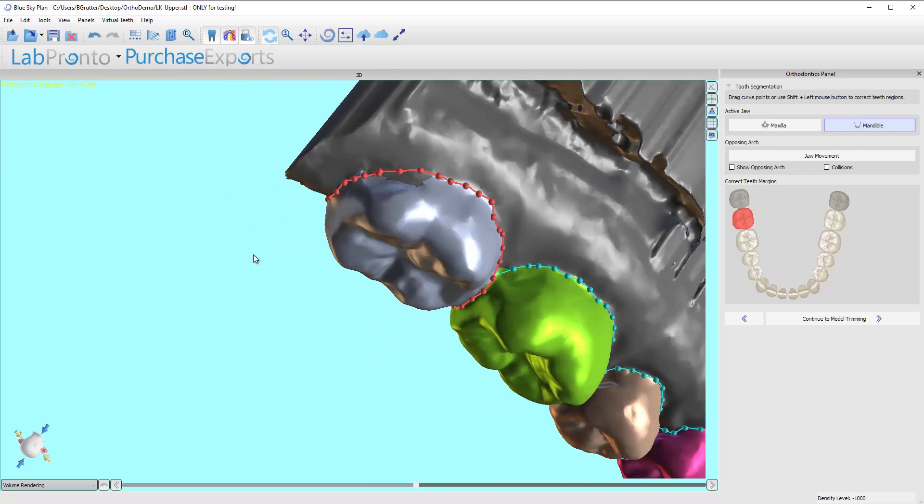
Examine the tooth margins around the whole lower arch, including a close view of the front teeth's lip-side margins
right_click_drag(253, 260, 286, 391)
left_click_drag(286, 391, 513, 128)
right_click_drag(514, 128, 427, 358)
left_click_drag(427, 358, 458, 388)
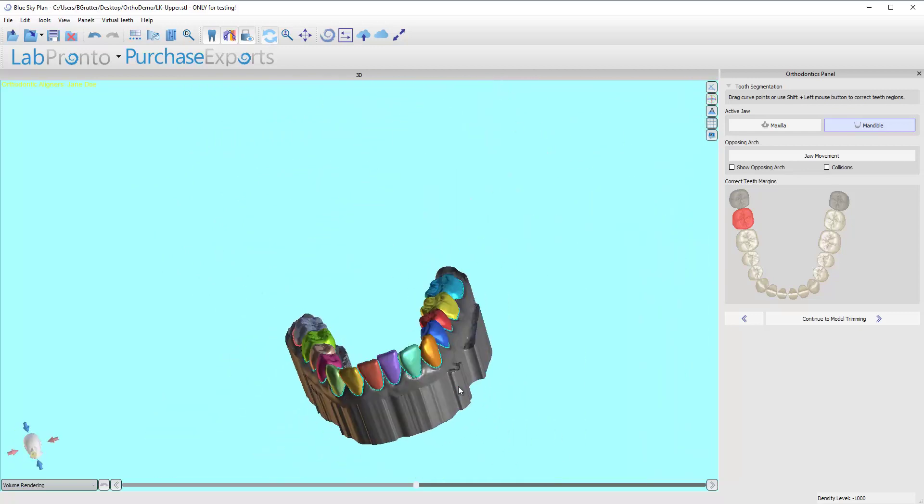
left_click_drag(423, 241, 599, 279)
left_click_drag(384, 337, 336, 318)
scroll(376, 356, "up", 5)
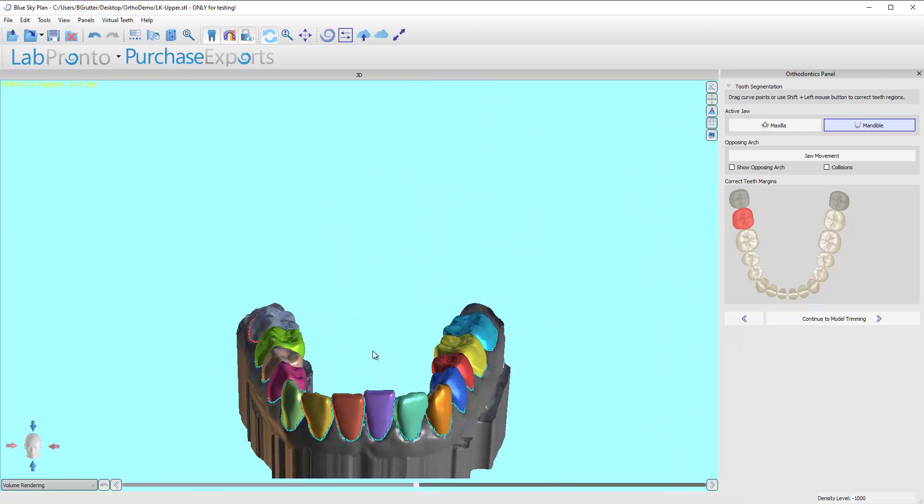
left_click_drag(376, 354, 384, 239)
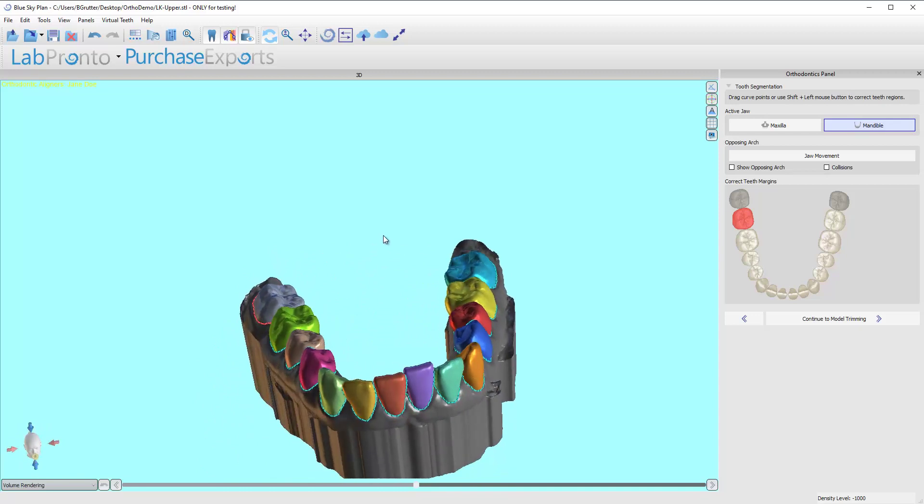
left_click_drag(458, 454, 417, 415)
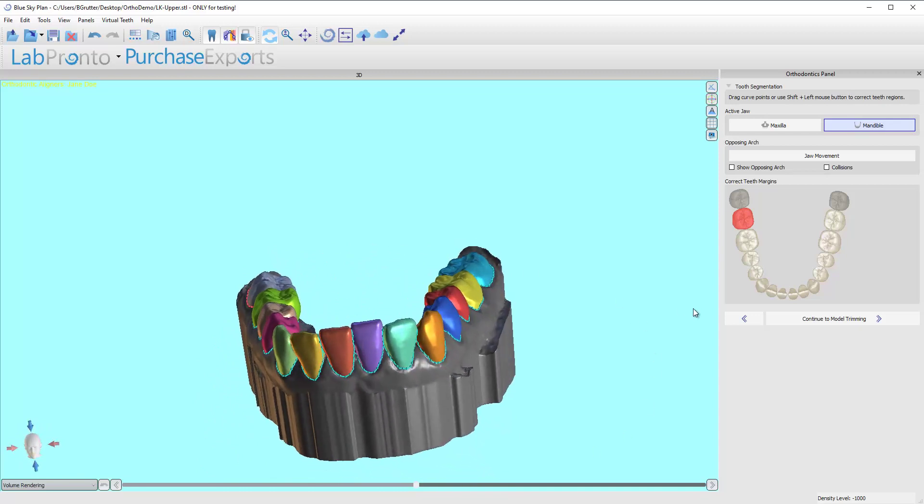
left_click_drag(675, 327, 667, 354)
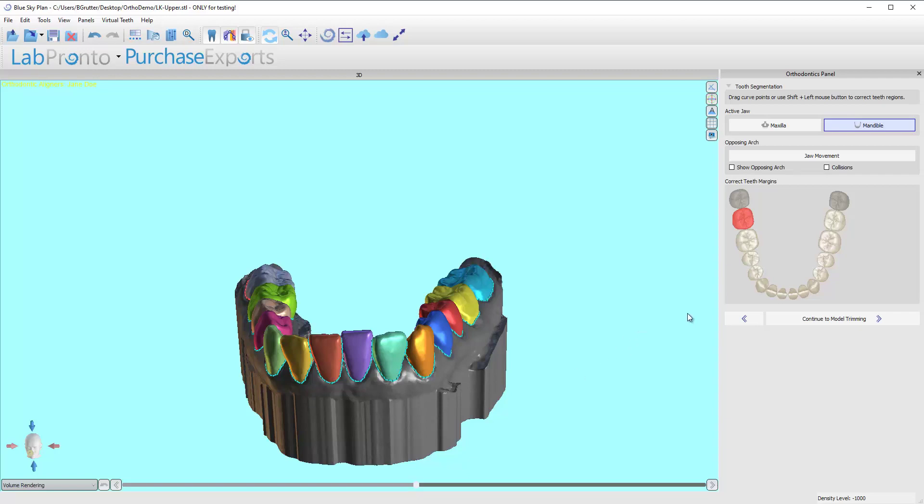
left_click_drag(322, 242, 366, 274)
scroll(359, 384, "up", 6)
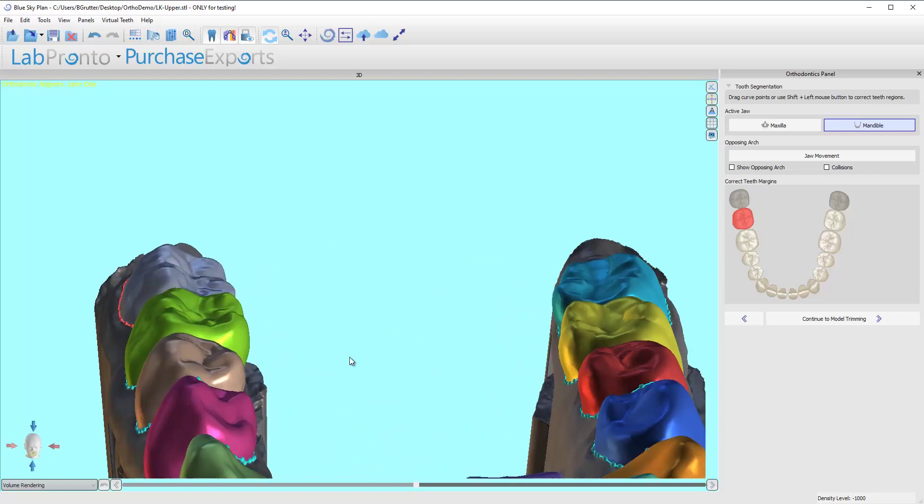
left_click_drag(377, 353, 404, 240)
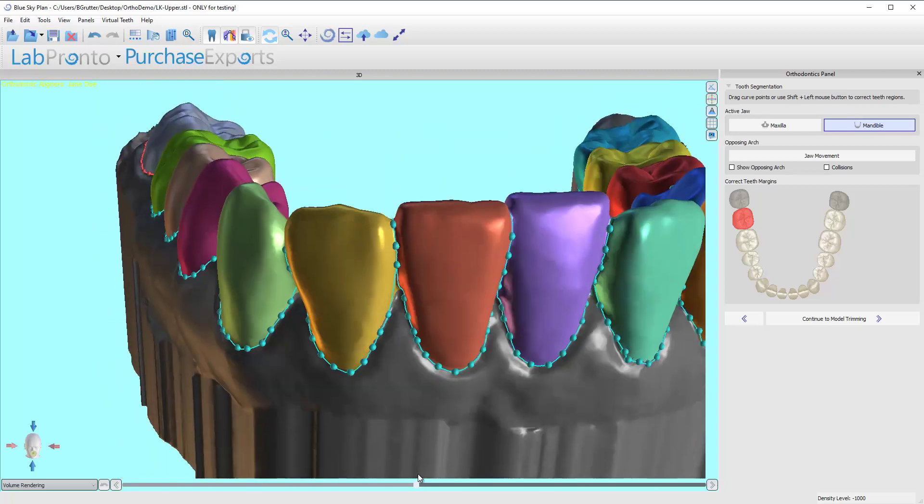
left_click_drag(418, 475, 446, 447)
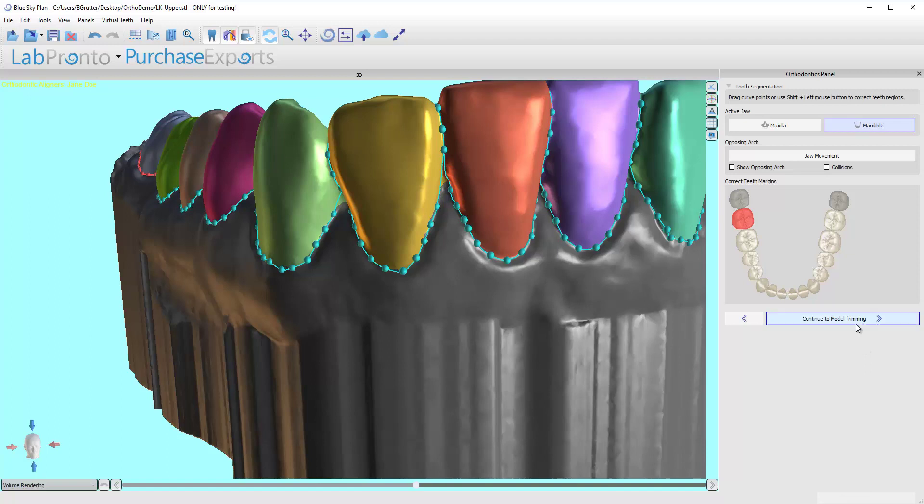